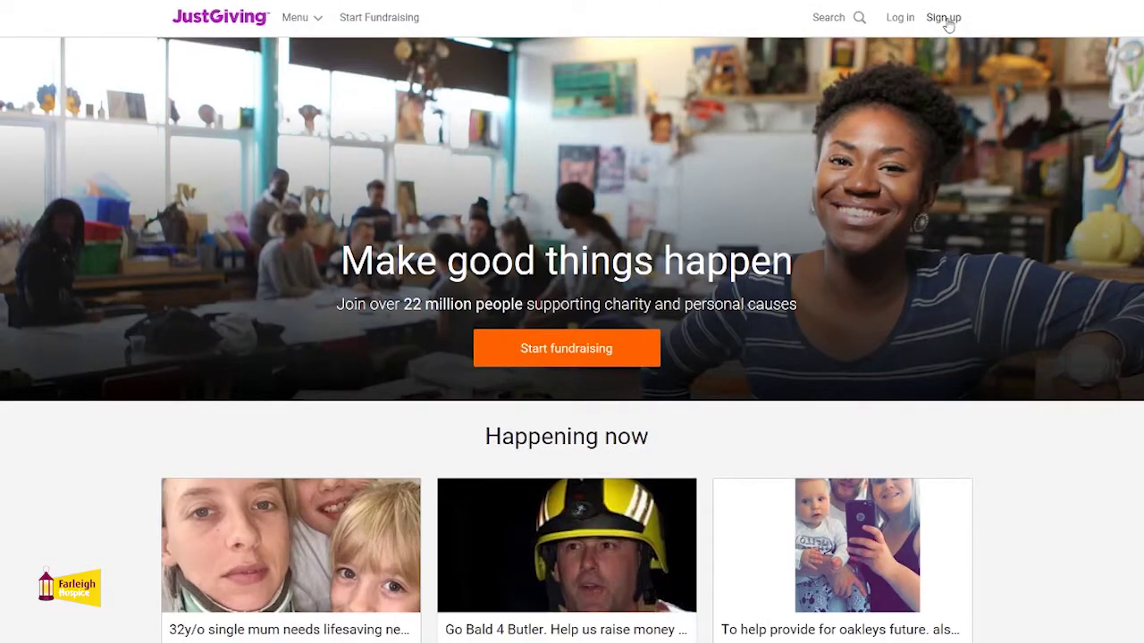
# - Start a new account with first name Farleigh, last name Hospice, and the hospice's email address
pyautogui.click(945, 19)
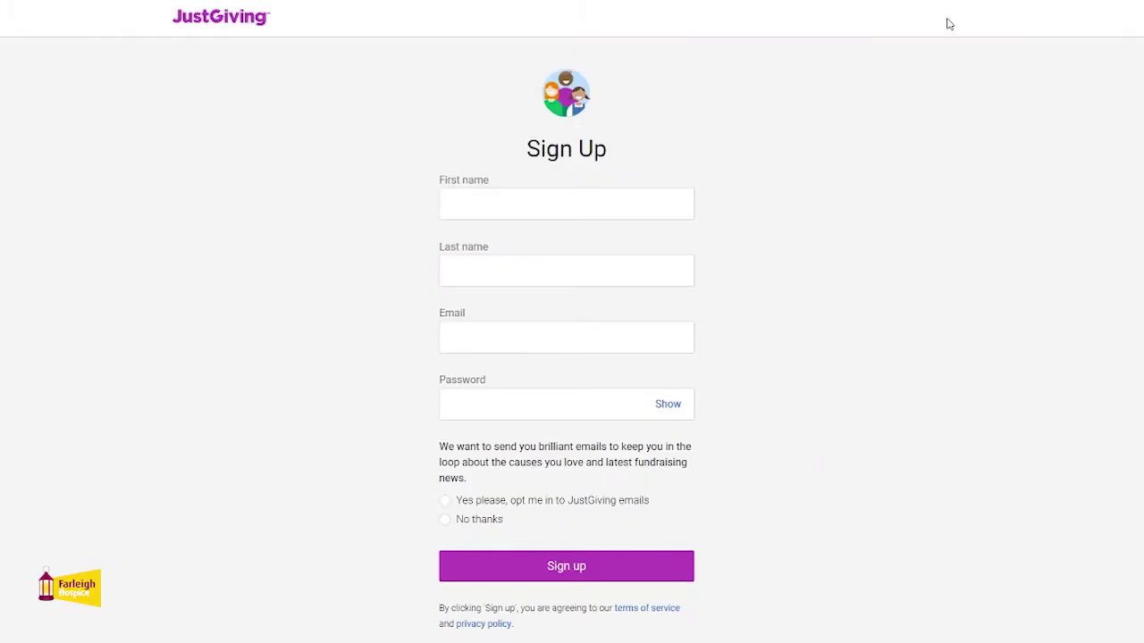
pyautogui.click(553, 200)
pyautogui.write('Farleigh')
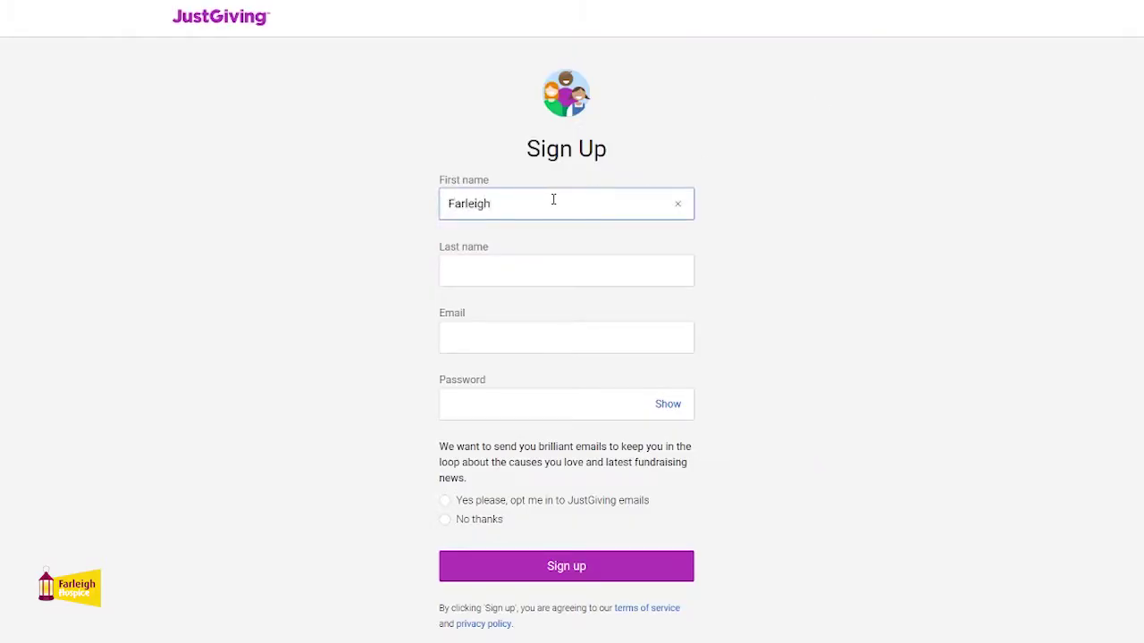
pyautogui.press('Tab')
pyautogui.write('Hospice')
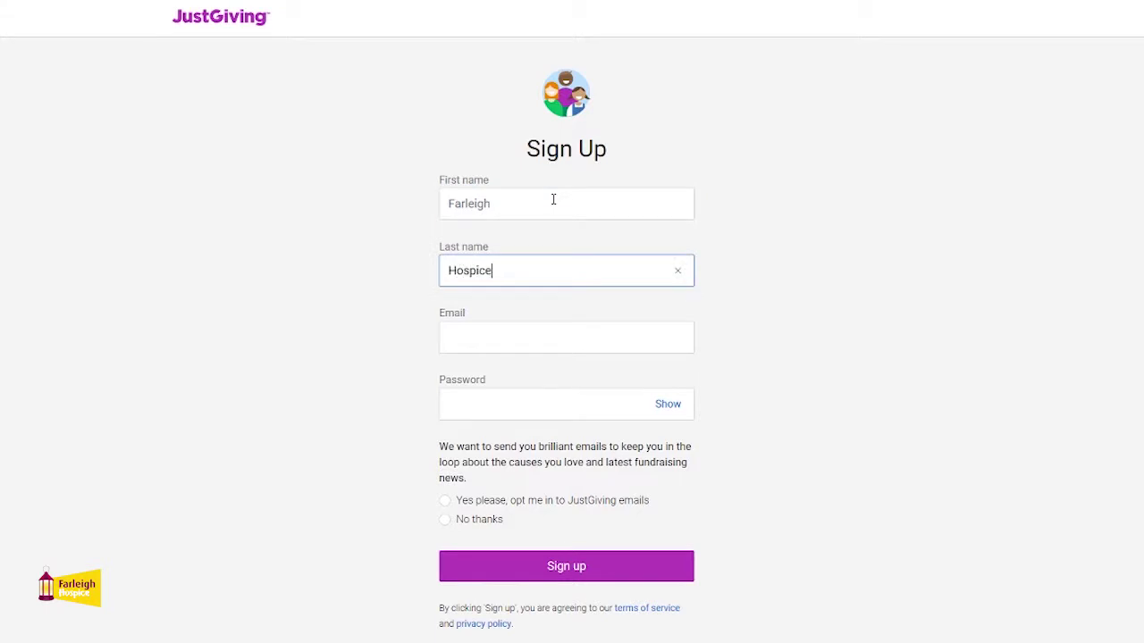
pyautogui.press('Tab')
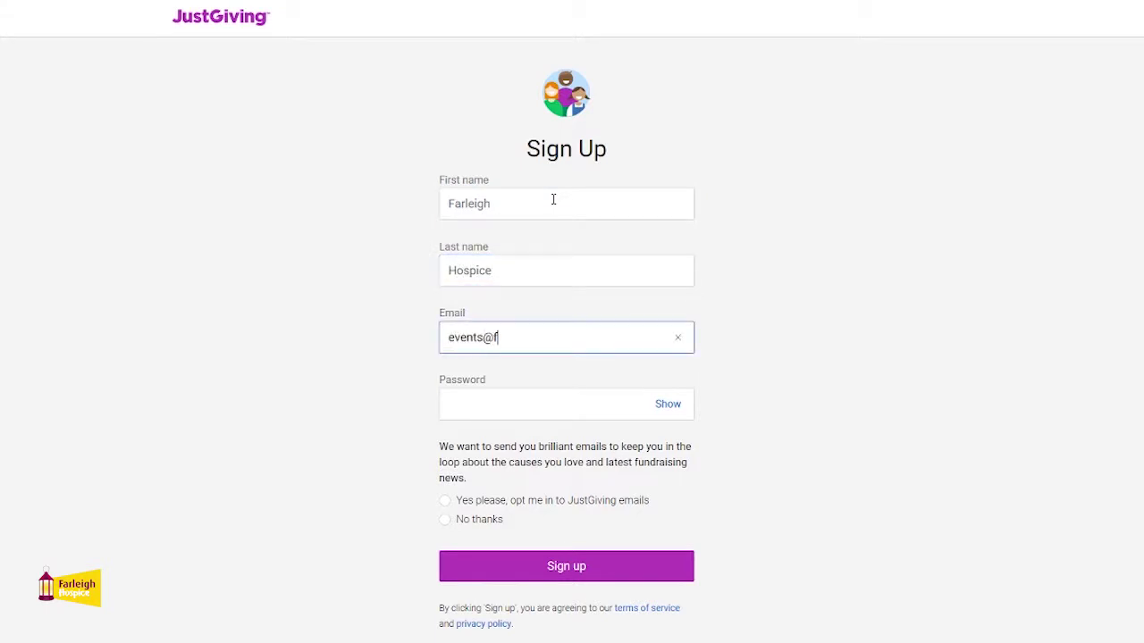
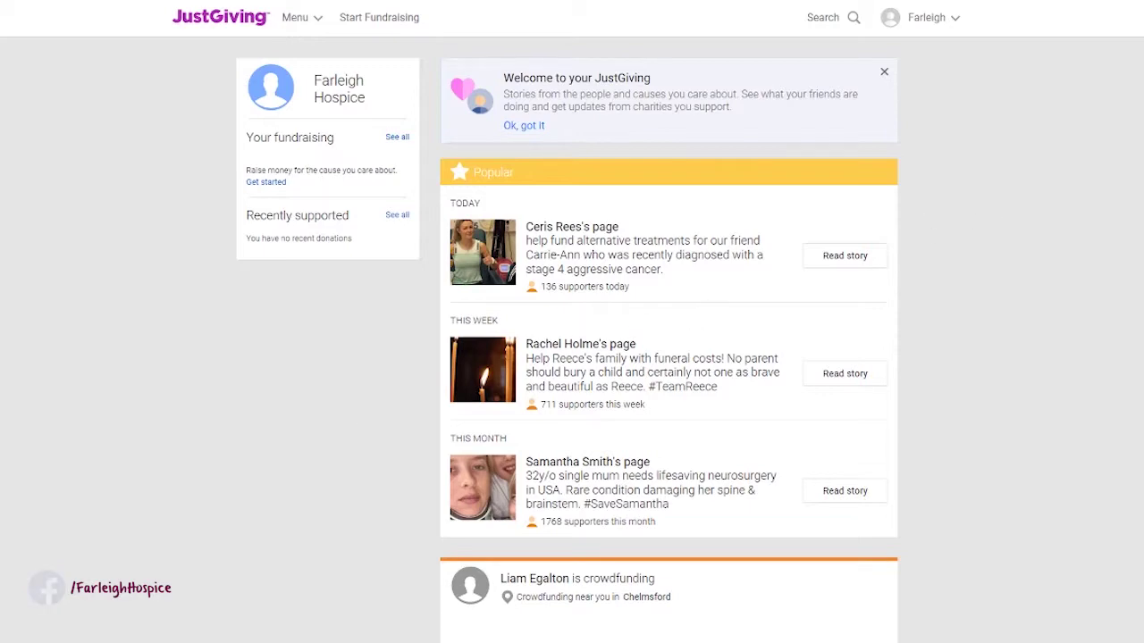
# - Look over the new account's dashboard, then begin setting up a fundraising page
pyautogui.scroll(-3, 991, 216)
pyautogui.scroll(-9, 668, 357)
pyautogui.scroll(11, 668, 358)
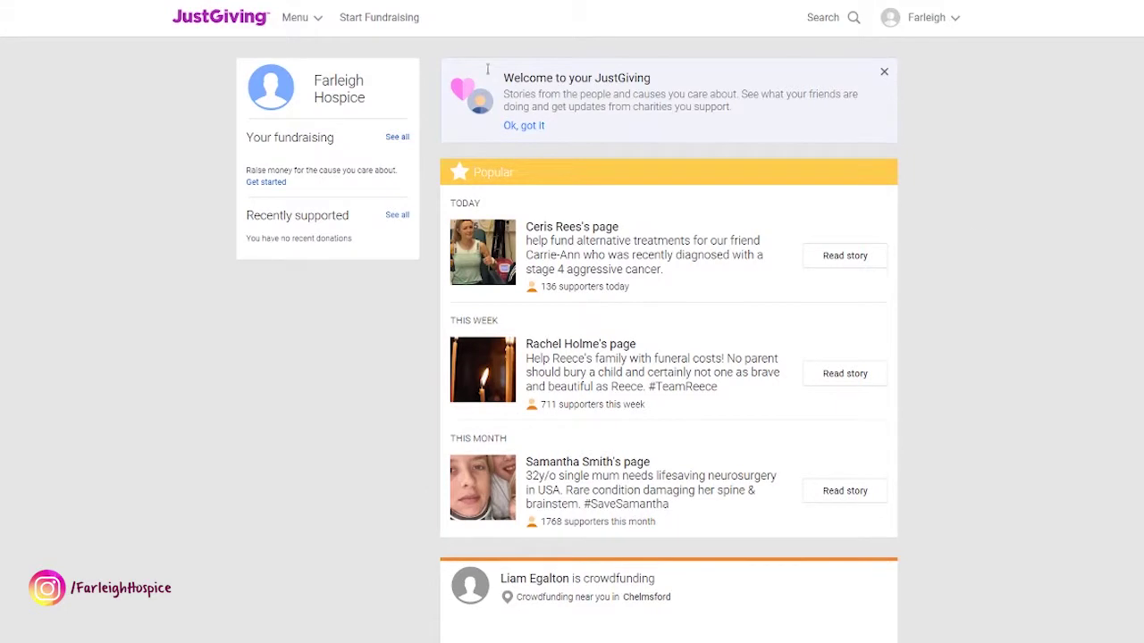
pyautogui.click(372, 19)
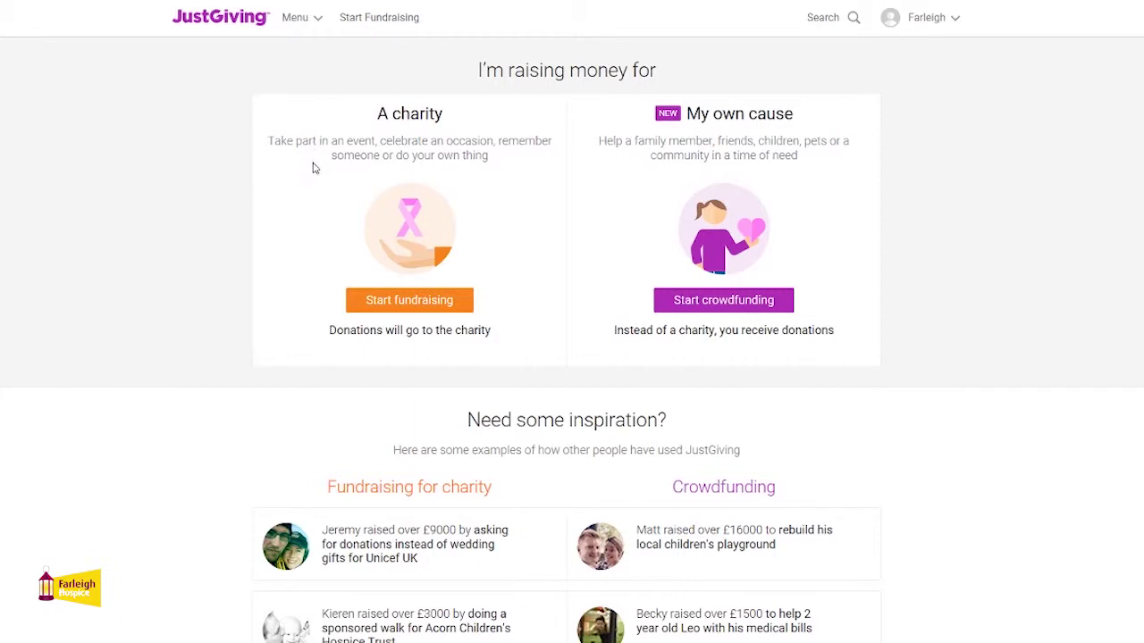
pyautogui.click(404, 304)
pyautogui.click(459, 208)
pyautogui.write('CM1 7FH')
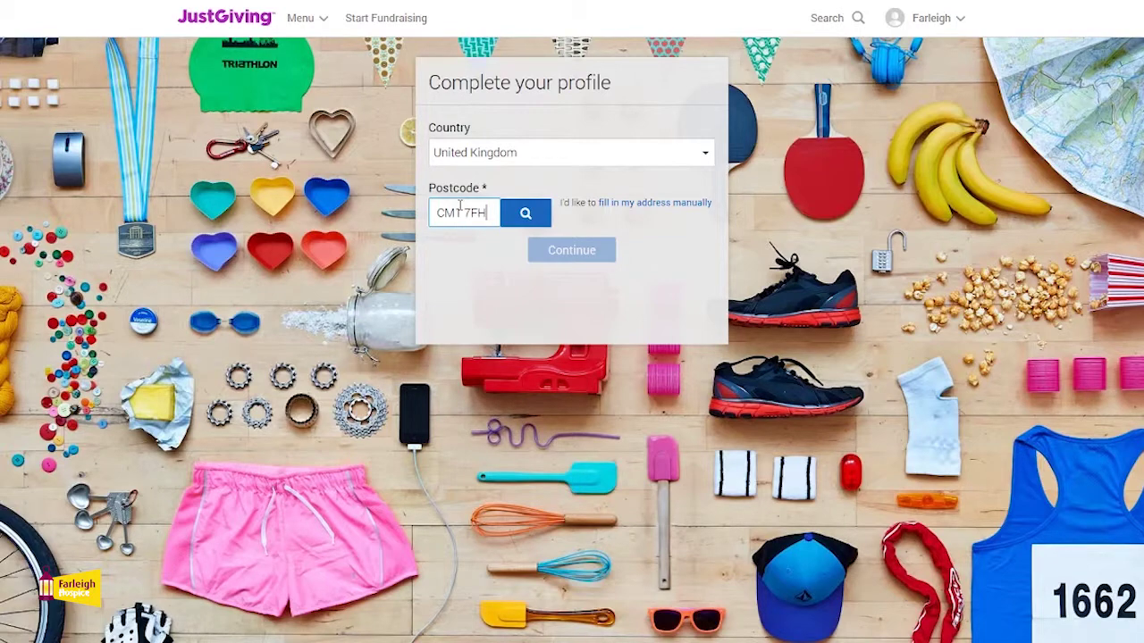
pyautogui.click(529, 214)
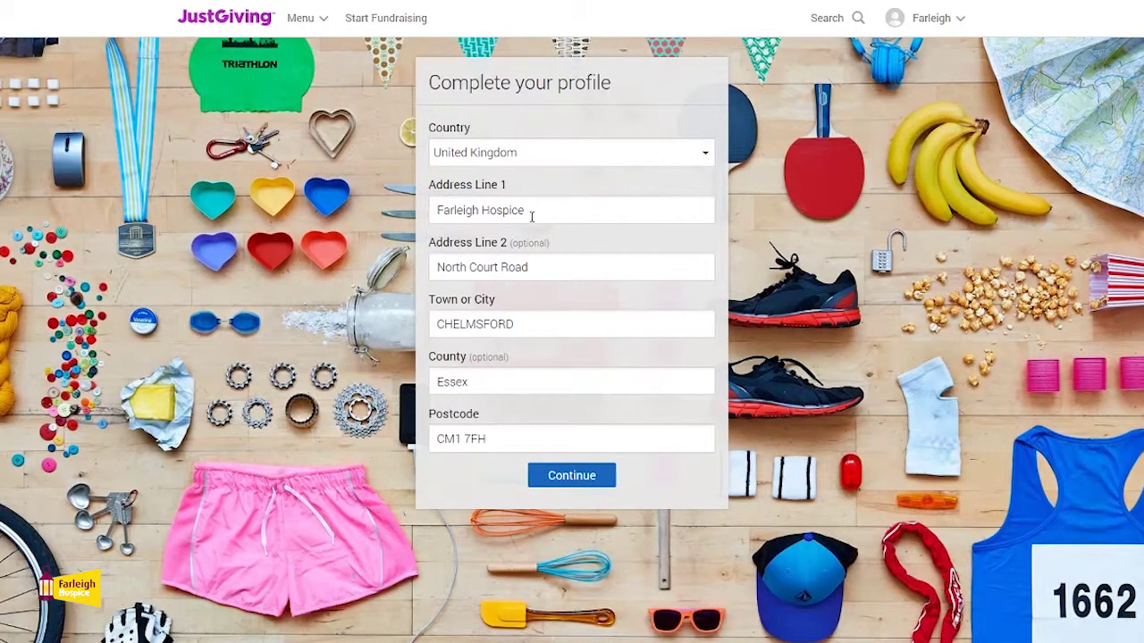
pyautogui.click(589, 478)
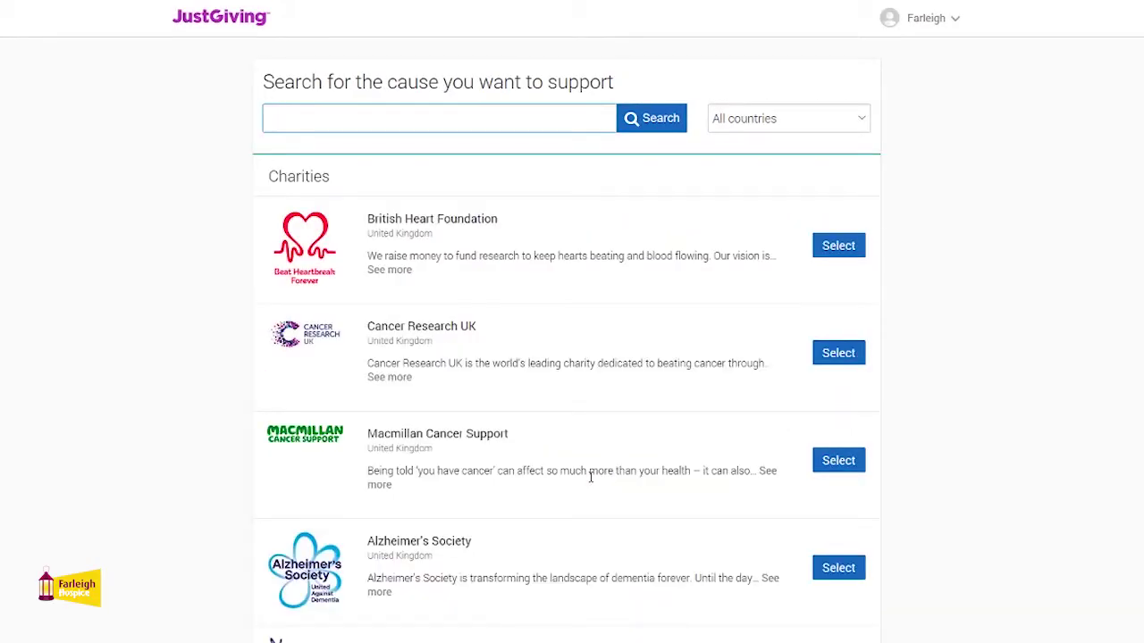
# - Search charities for 'Farleigh Hospice' and select it as the charity
pyautogui.write('Farleigh Hospice')
pyautogui.click(655, 123)
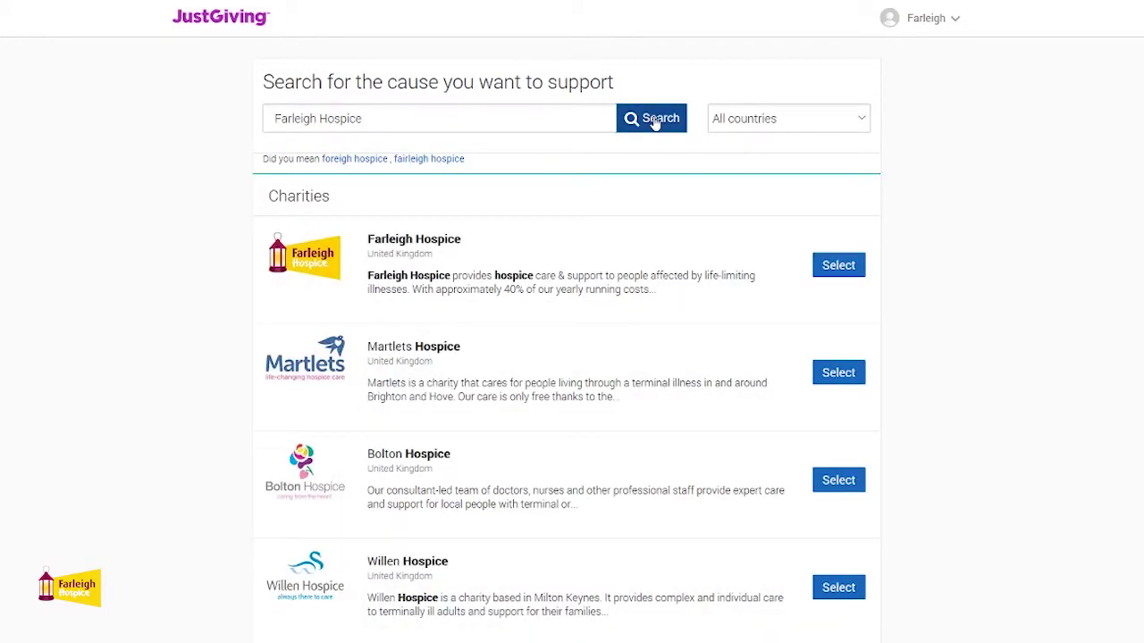
pyautogui.click(839, 266)
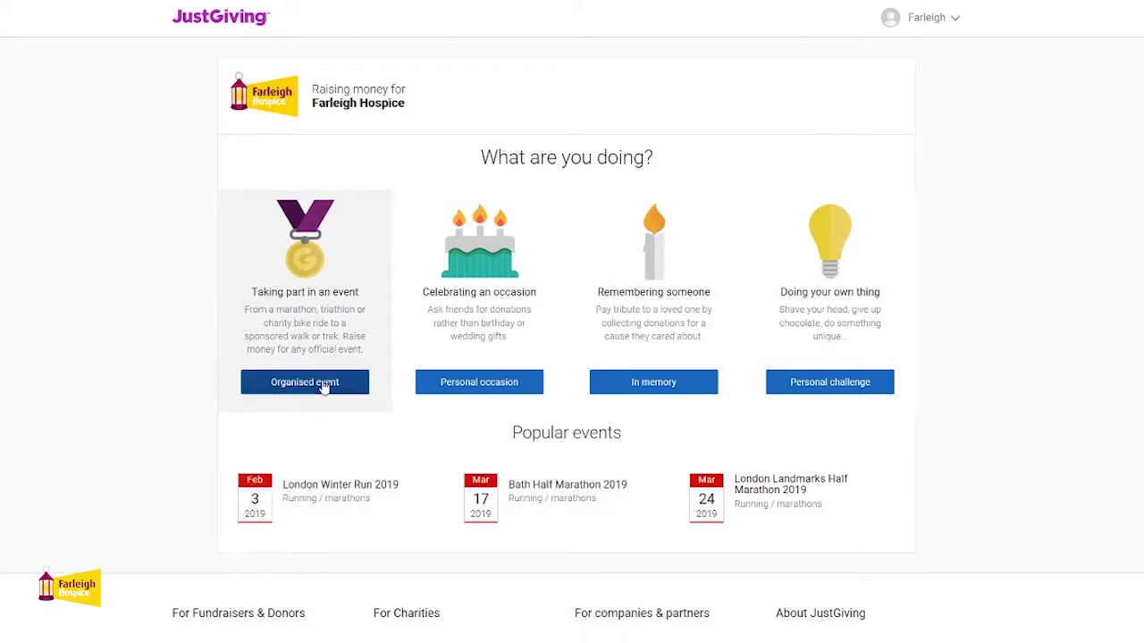
# - Mark the fundraising as an organised event and pick Bubble Rush Maldon 2019
pyautogui.click(323, 384)
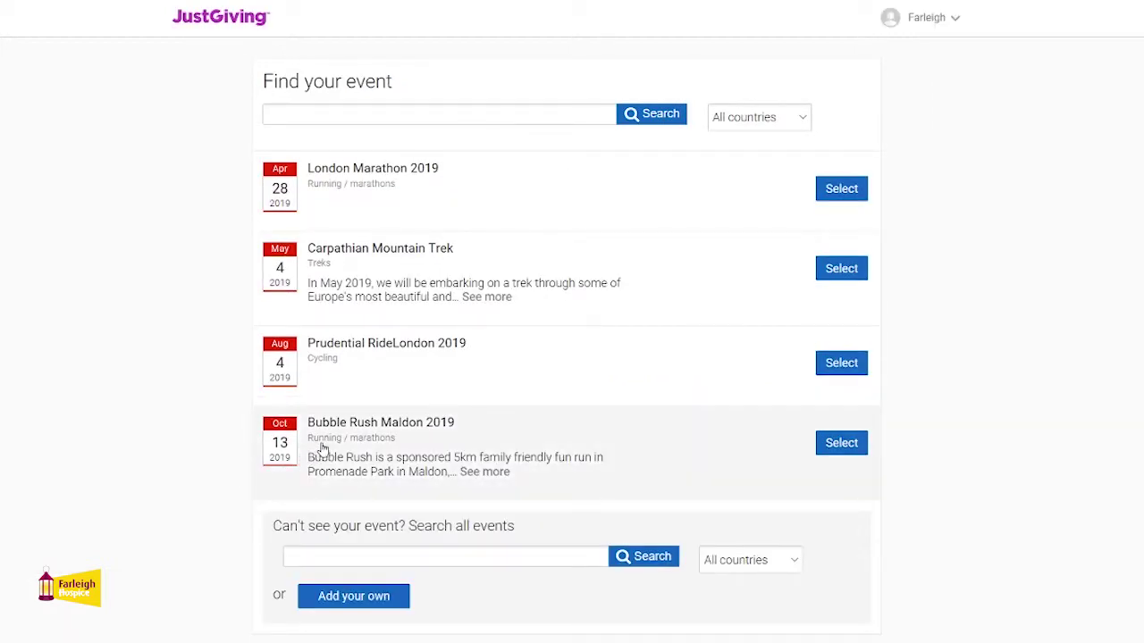
pyautogui.click(841, 444)
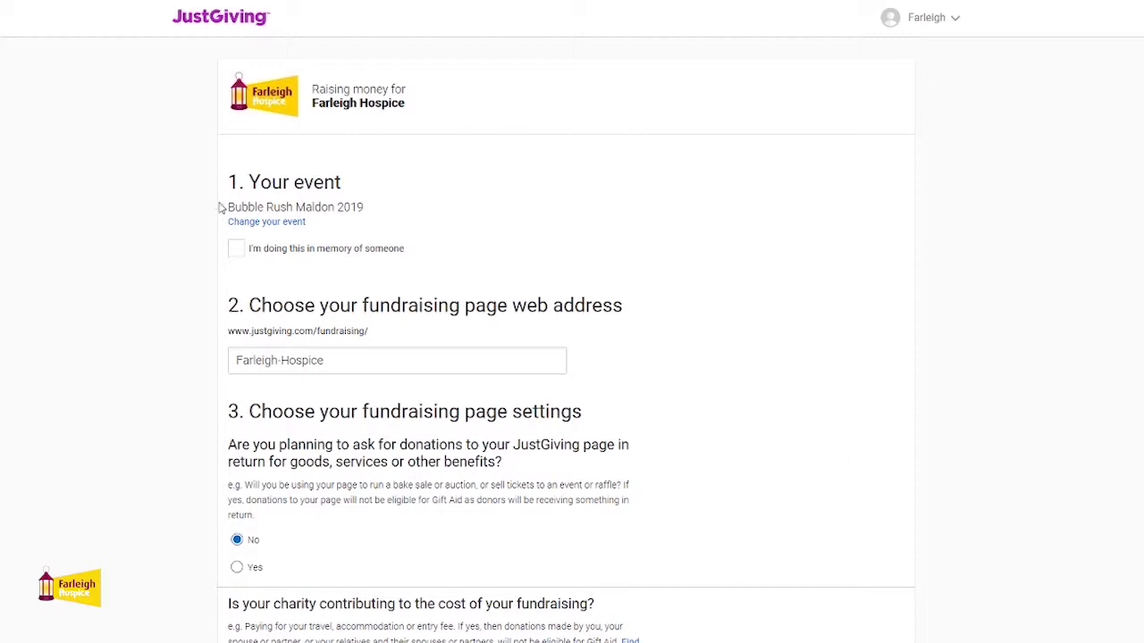
# - Mark the page 'in memory', opt in to hospice emails, accept both agreements, and create the page
pyautogui.click(237, 250)
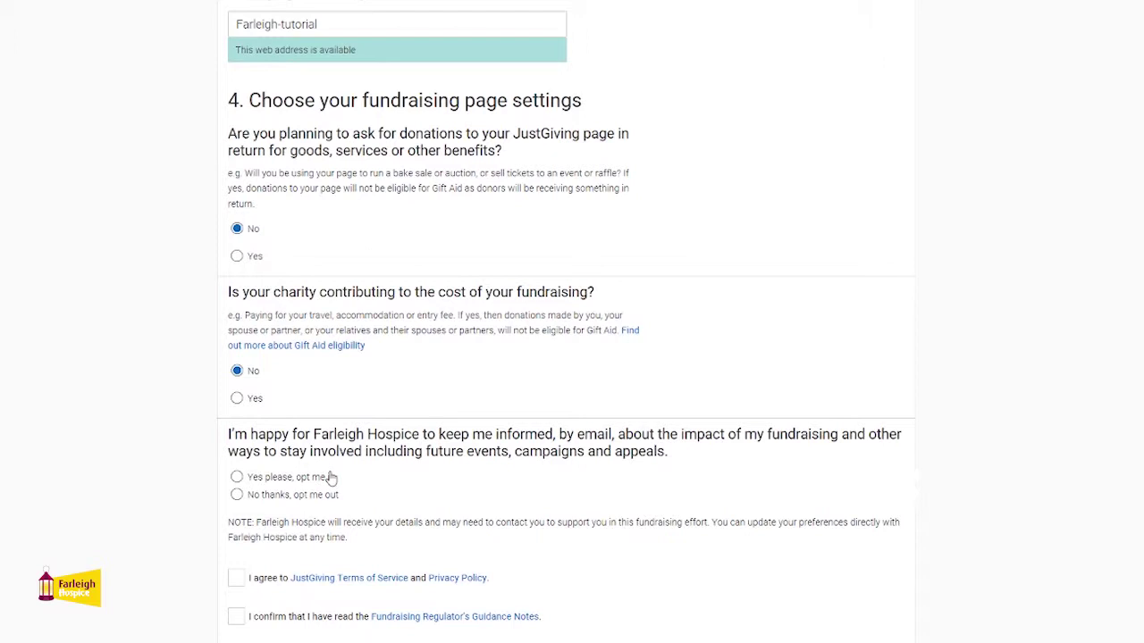
pyautogui.click(237, 478)
pyautogui.click(238, 581)
pyautogui.click(235, 625)
pyautogui.scroll(-2, 566, 322)
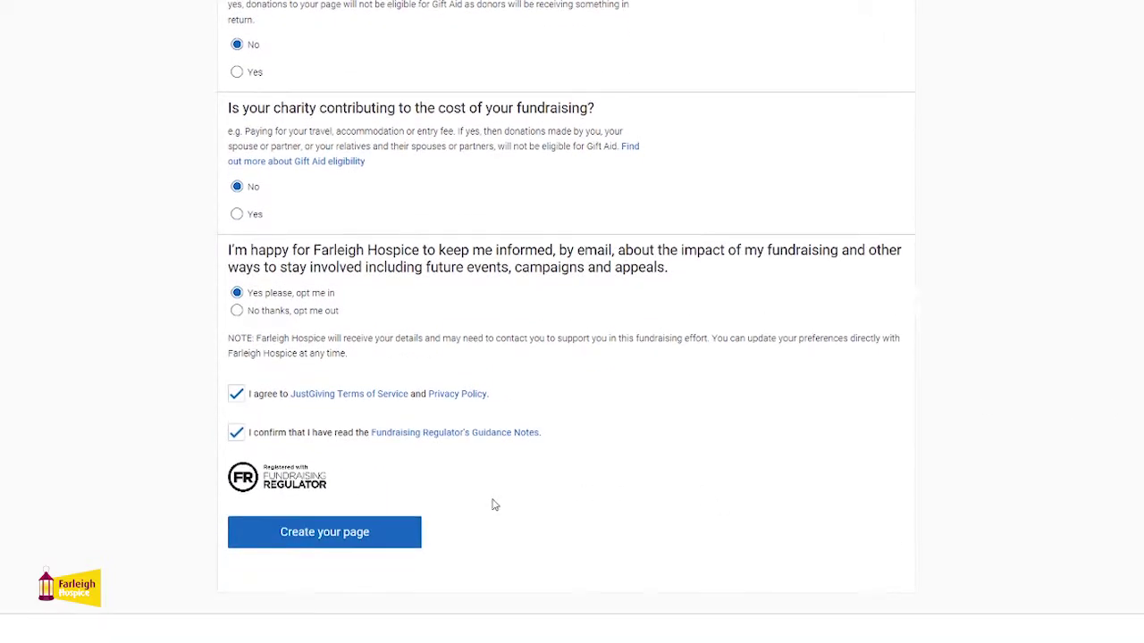
pyautogui.click(383, 533)
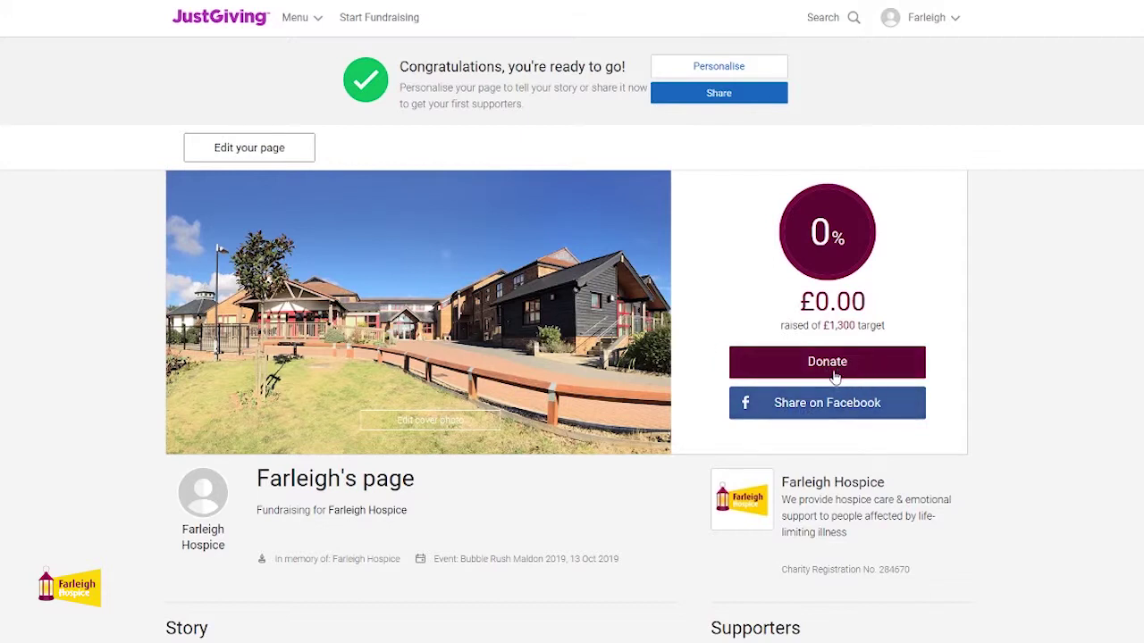
pyautogui.click(255, 152)
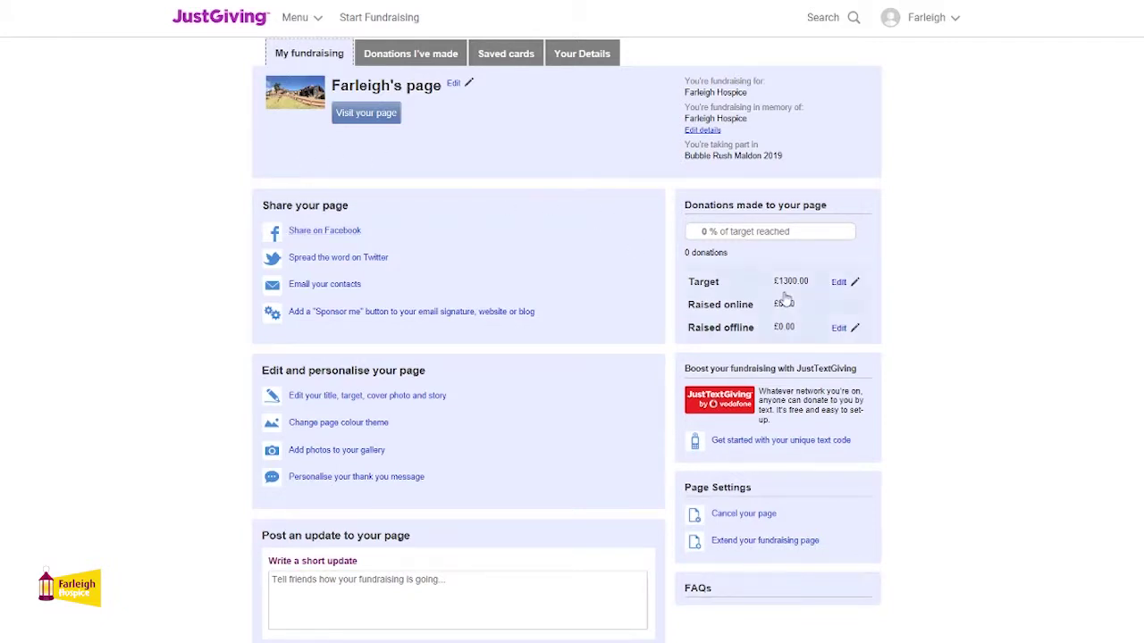
# - Change the page target to £100 and the raised-offline amount to £20, and save
pyautogui.click(849, 284)
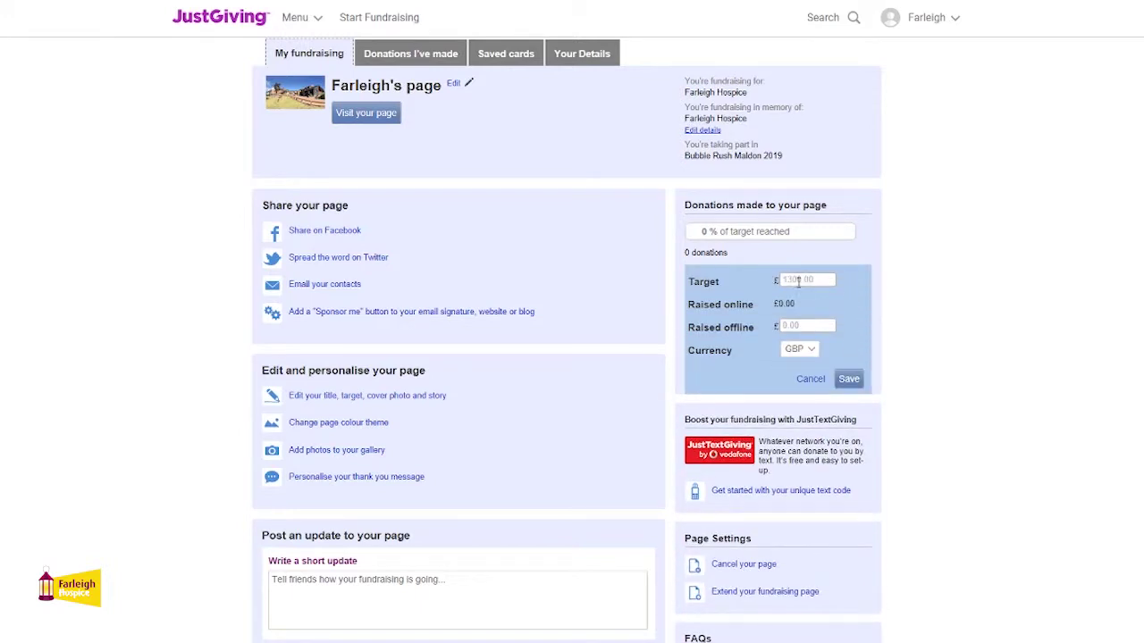
pyautogui.write('100')
pyautogui.press('BackSpace')
pyautogui.press('BackSpace')
pyautogui.press('BackSpace')
pyautogui.press('BackSpace')
pyautogui.write('20')
pyautogui.click(848, 380)
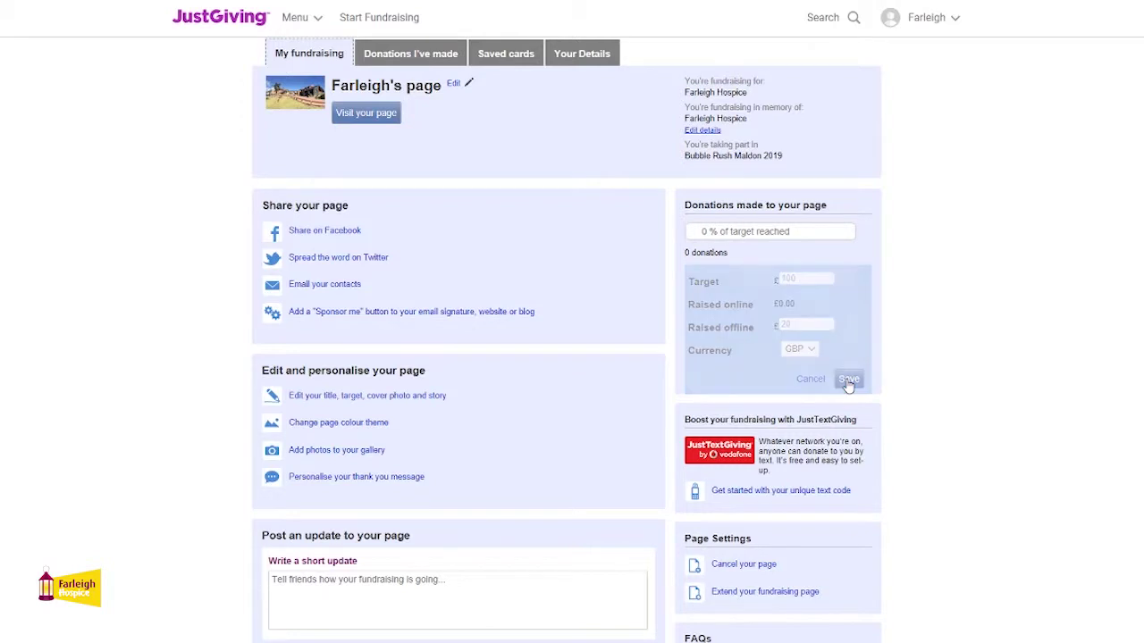
pyautogui.click(394, 400)
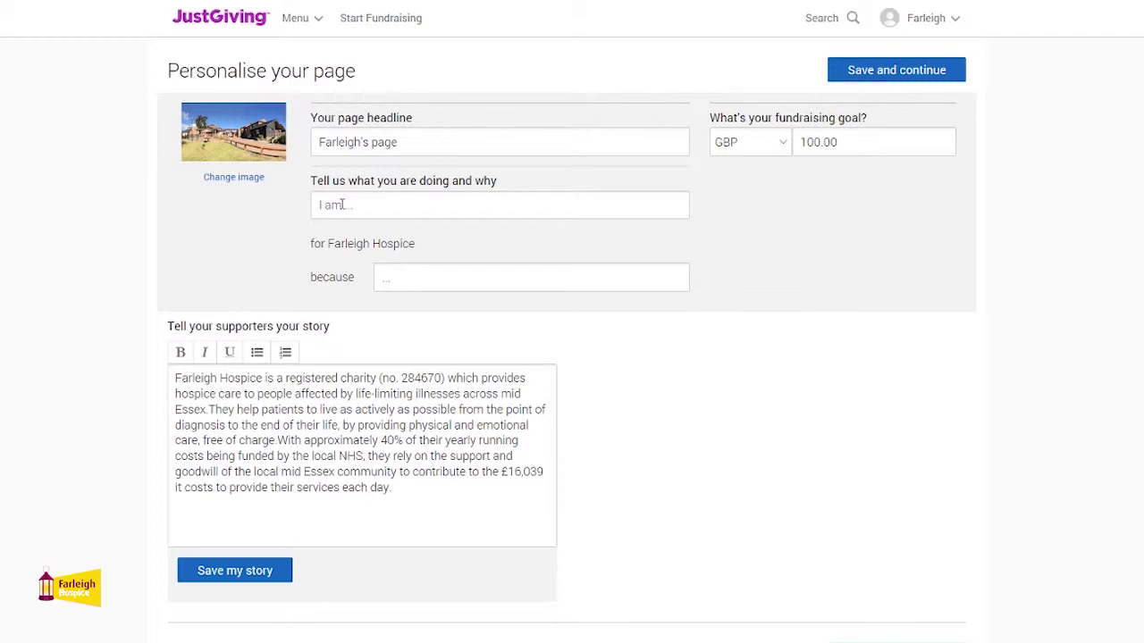
# - Fill in the 'taking part in Bubble Rush Maldon… close to my heart' headline and save the page
pyautogui.click(342, 205)
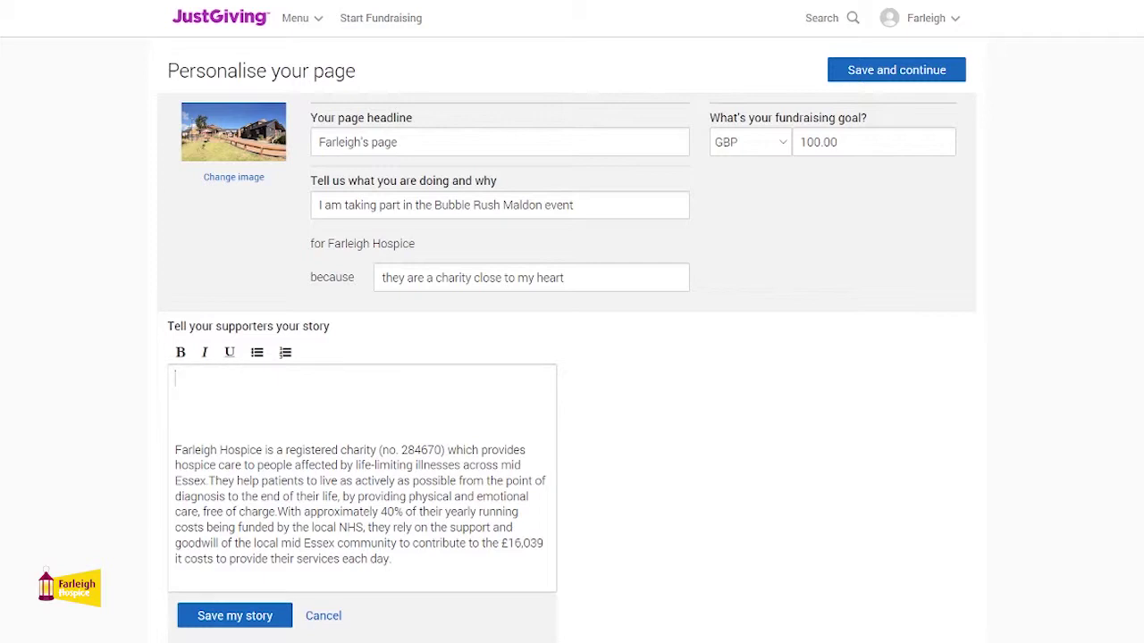
pyautogui.scroll(-2, 572, 321)
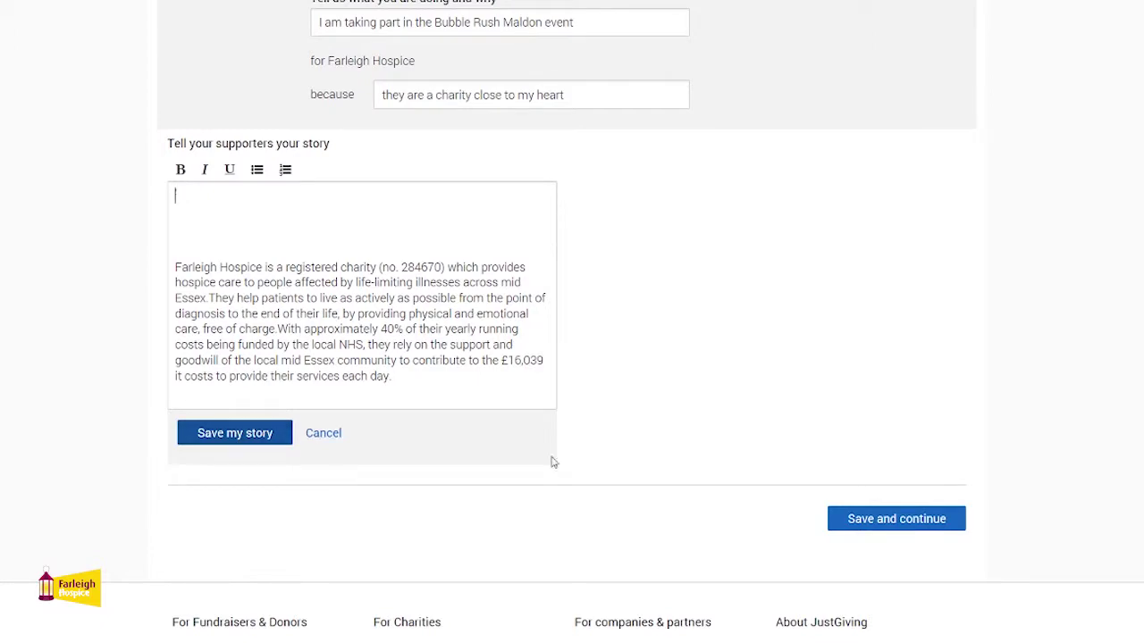
pyautogui.click(865, 527)
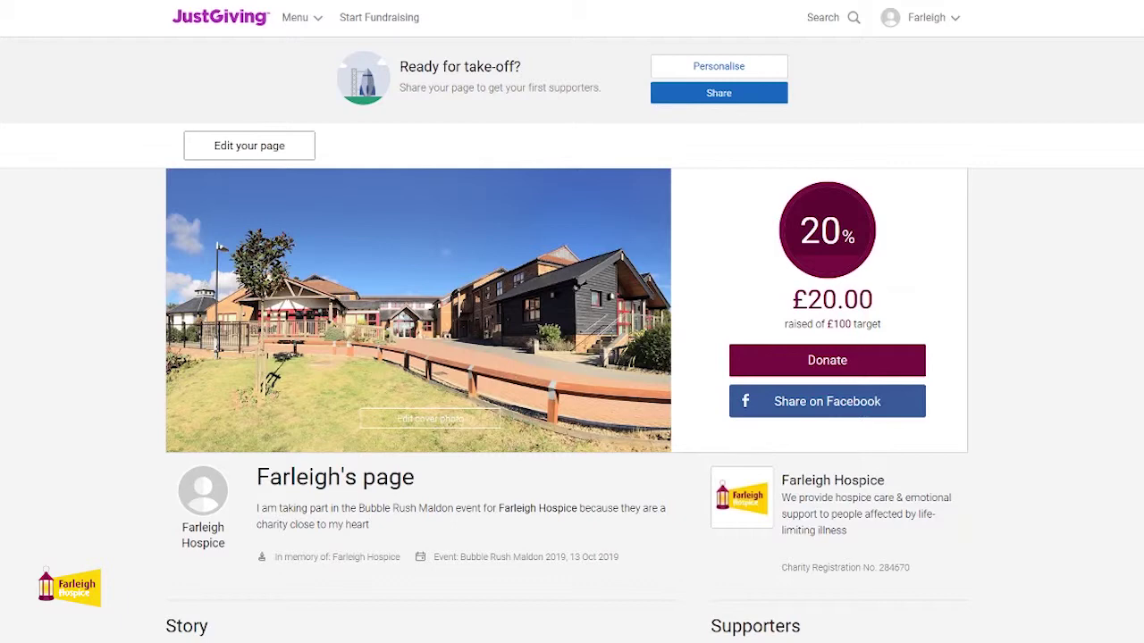
# - Scroll past the story to the Updates section and open a blank update for supporters
pyautogui.scroll(-5, 572, 322)
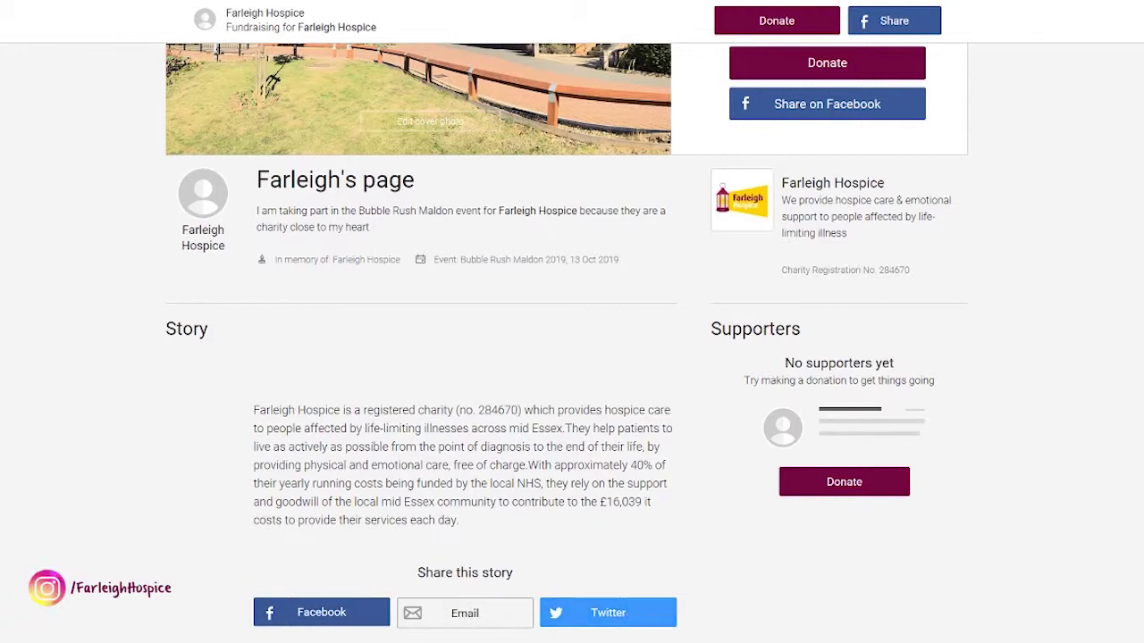
pyautogui.scroll(-5, 571, 342)
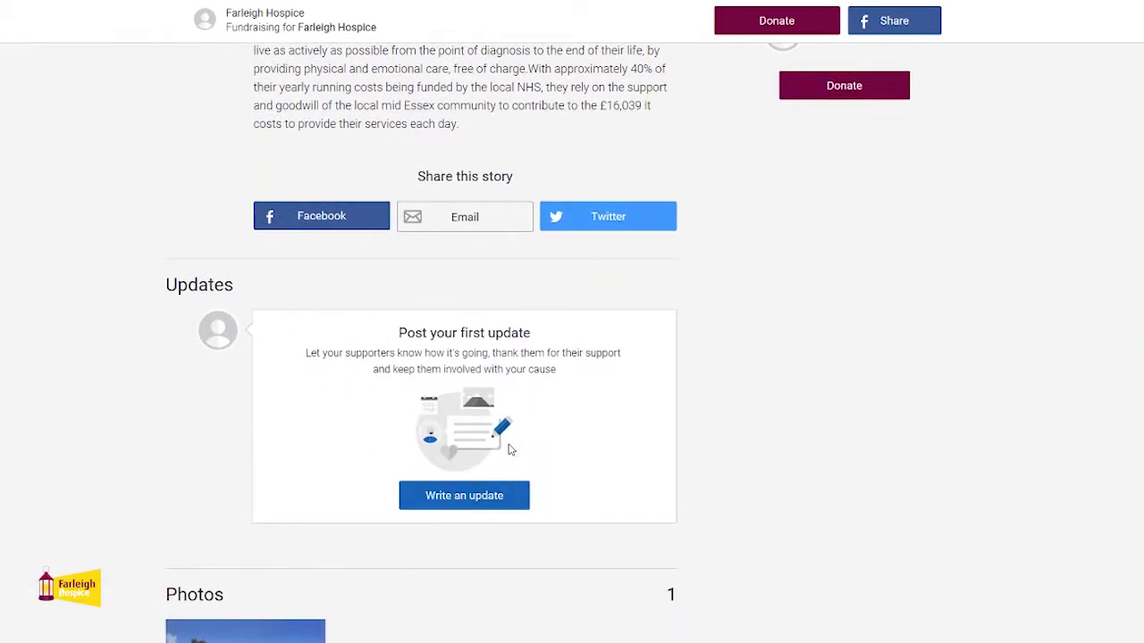
pyautogui.click(451, 496)
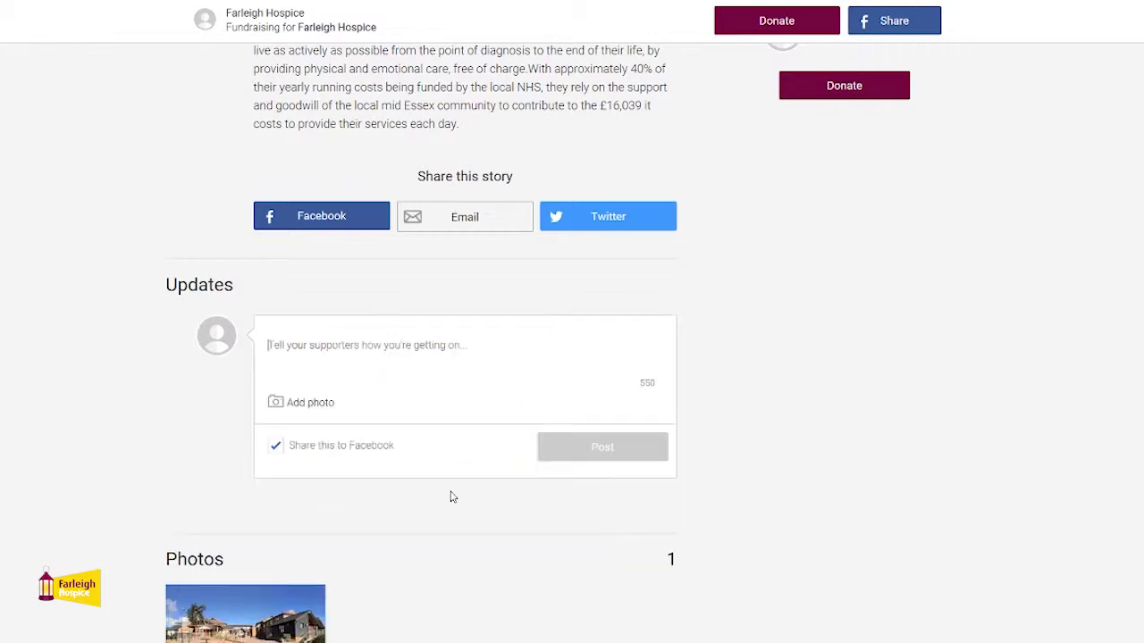